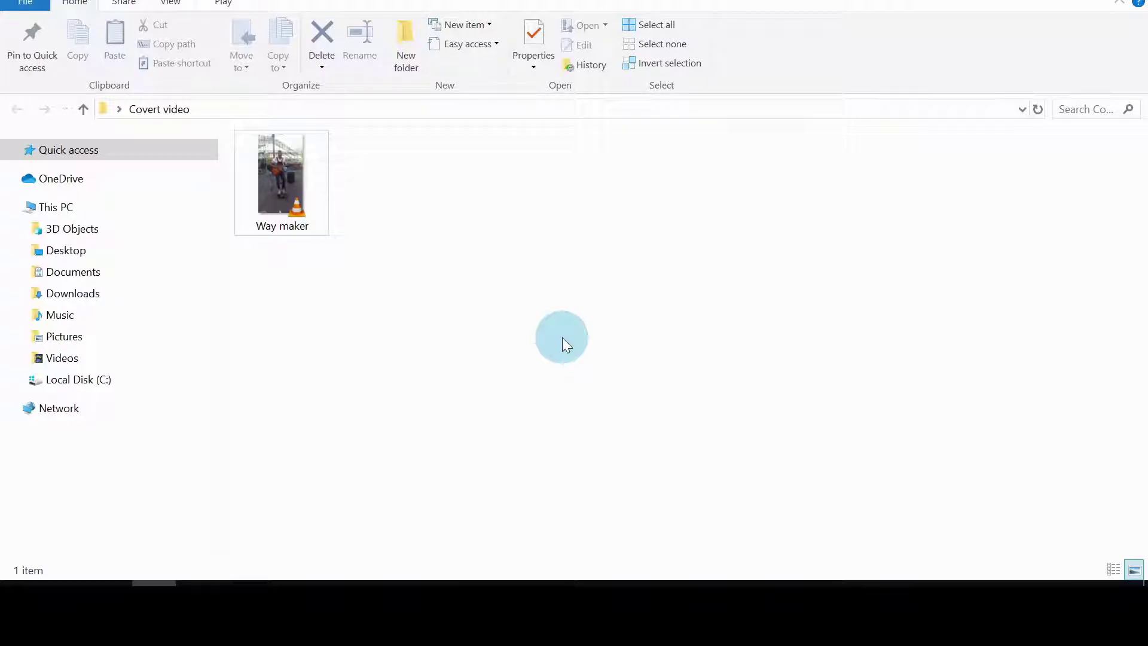
- Open the Way maker video from the Covert video folder to play it
{"action": "left_click", "coordinate": [284, 233]}
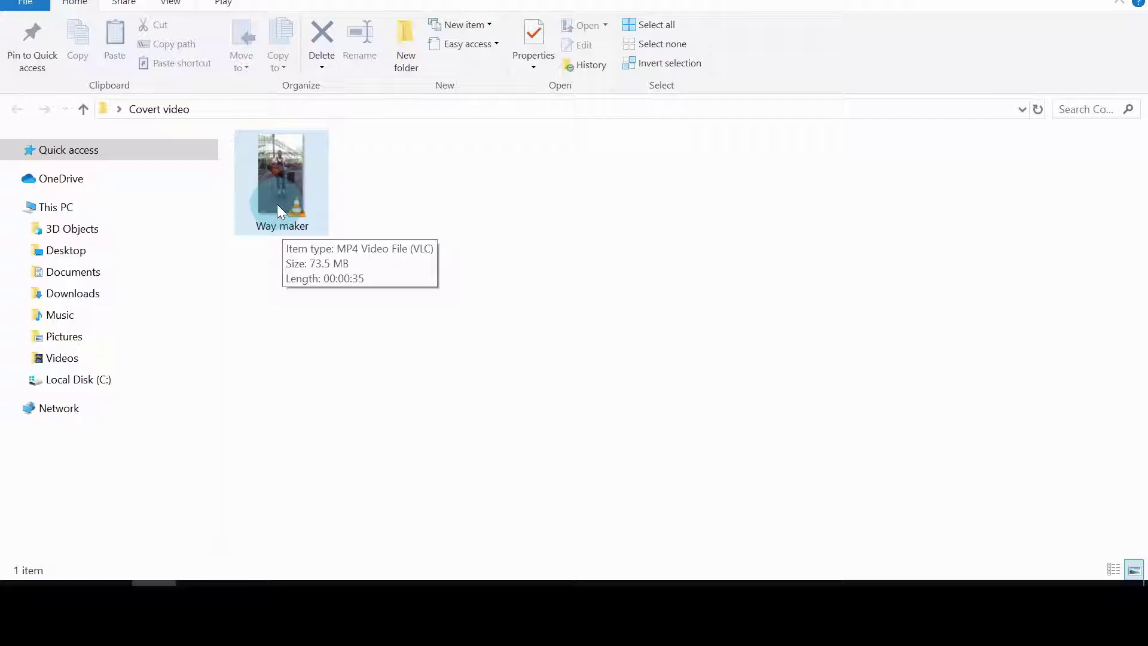
{"action": "left_click", "coordinate": [294, 203]}
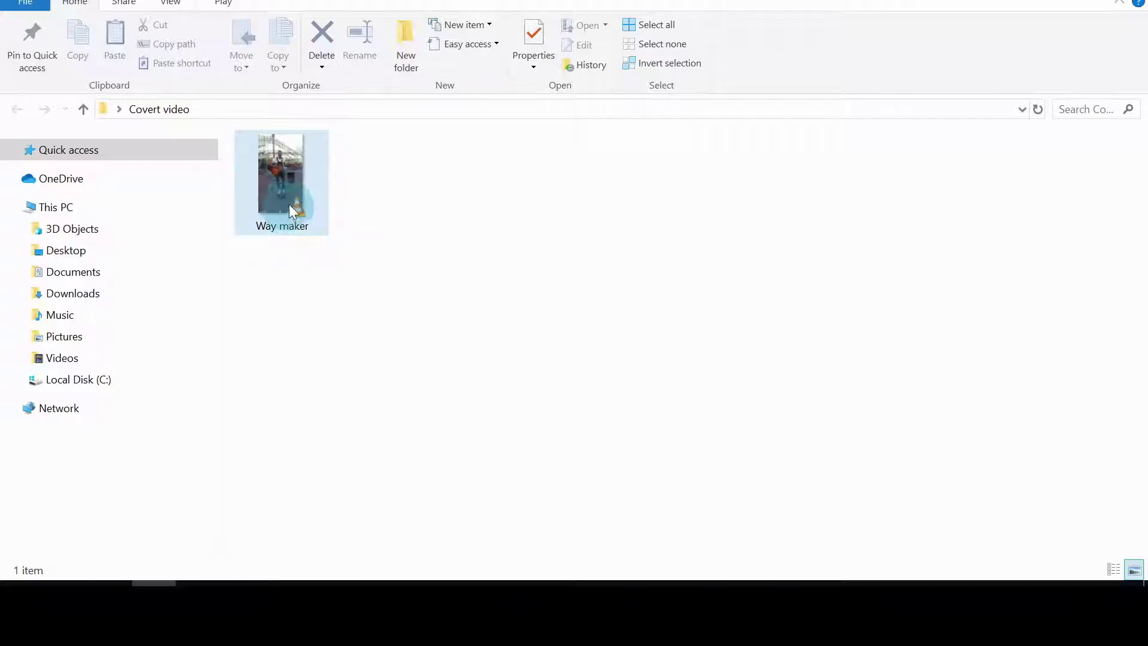
{"action": "left_click", "coordinate": [309, 286]}
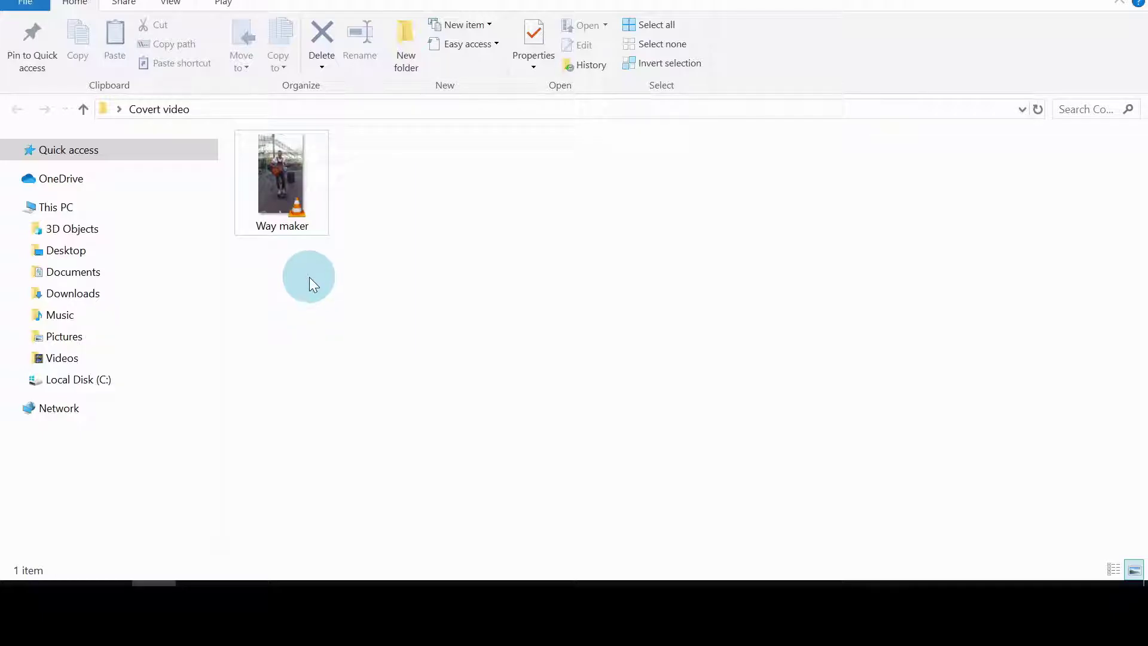
{"action": "left_click", "coordinate": [287, 219]}
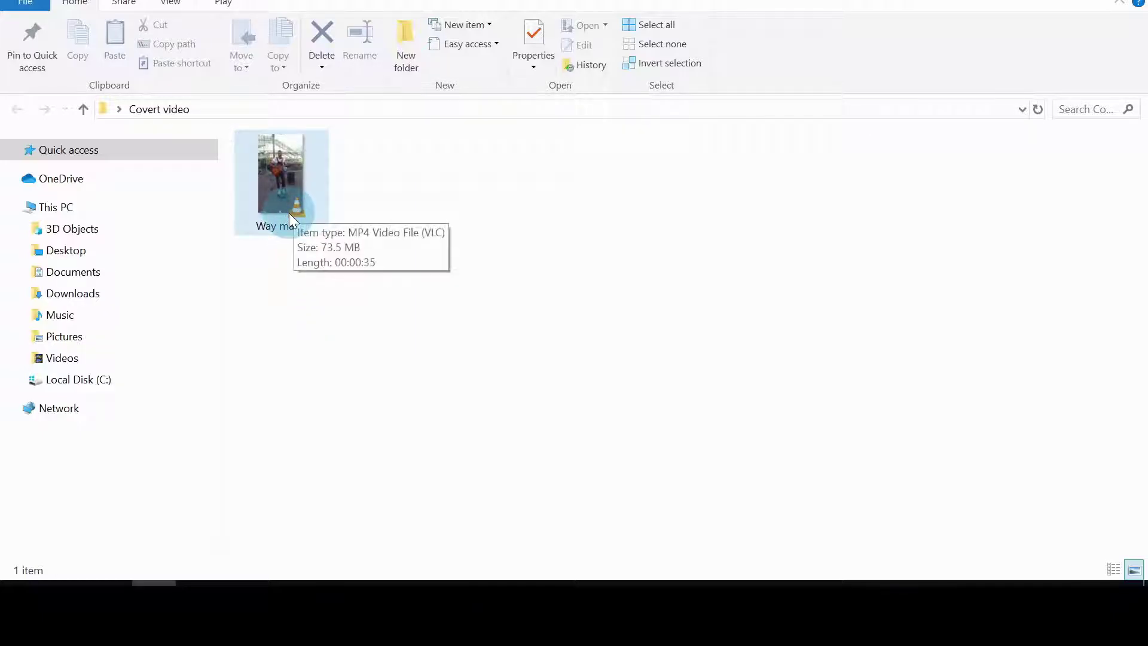
{"action": "left_click", "coordinate": [319, 348]}
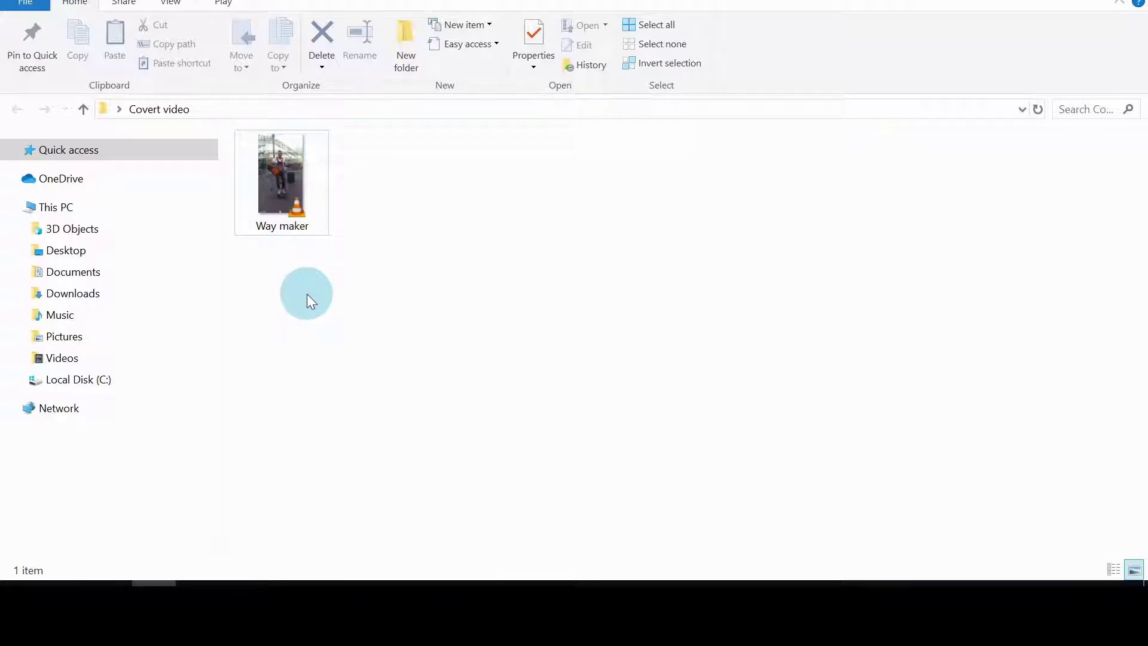
{"action": "left_click", "coordinate": [290, 214]}
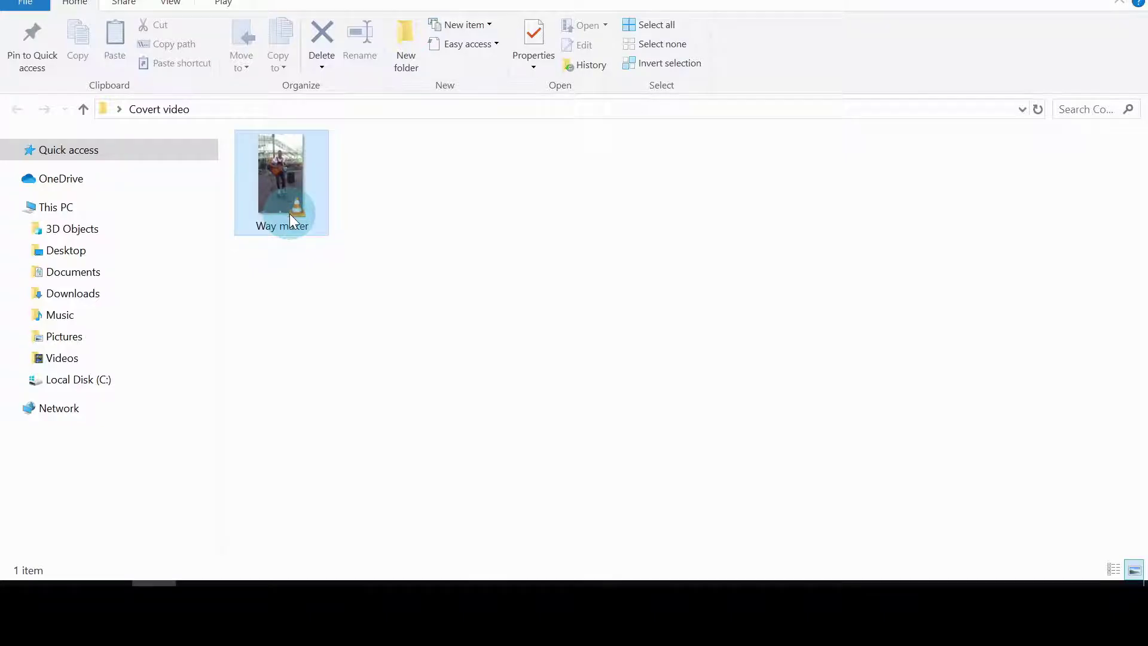
{"action": "double_click", "coordinate": [289, 217]}
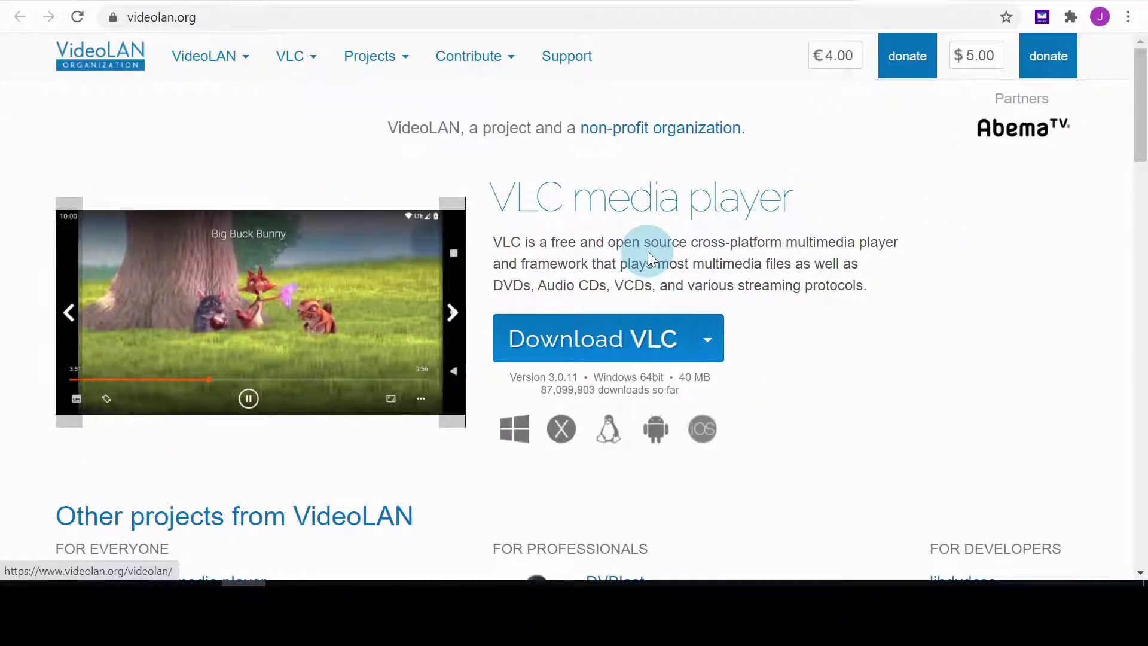
- Switch to VLC media player and start the Convert / Save function
{"action": "left_click", "coordinate": [287, 583]}
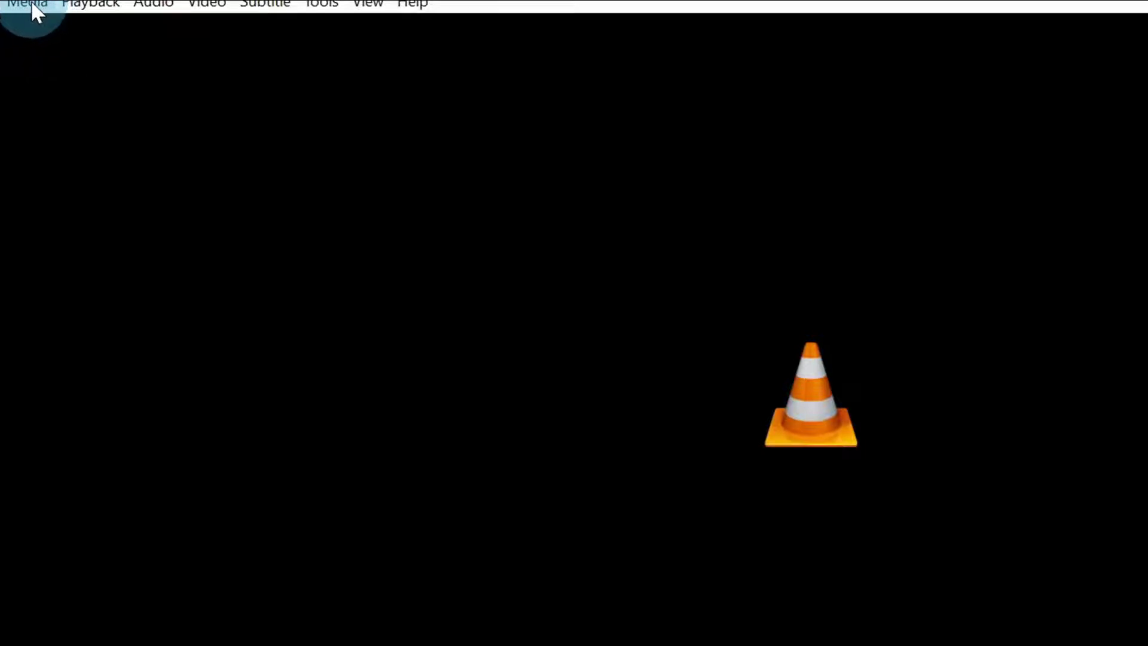
{"action": "left_click", "coordinate": [35, 7]}
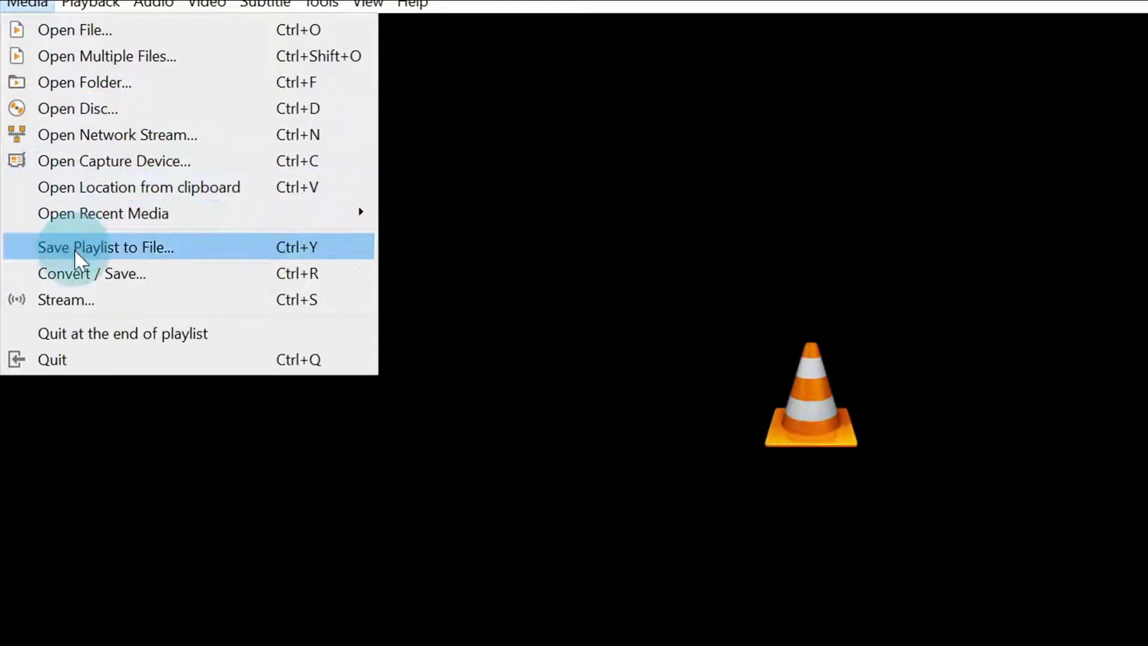
{"action": "left_click", "coordinate": [147, 273]}
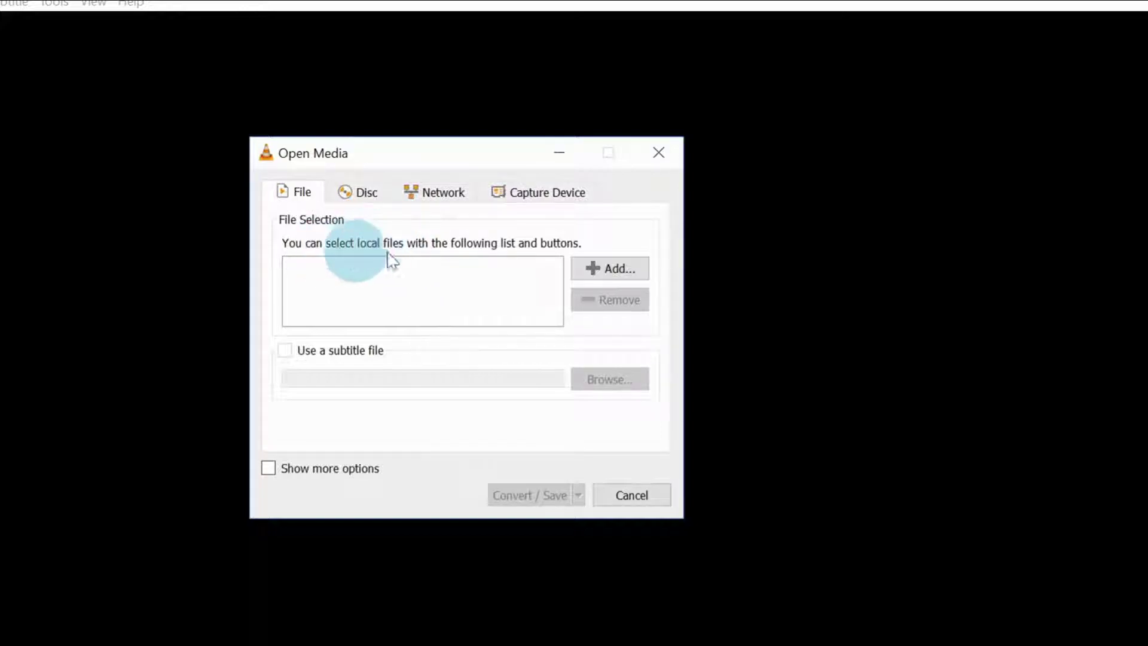
- Add the Way maker video from the Videos folder as the file to convert
{"action": "left_click", "coordinate": [604, 267]}
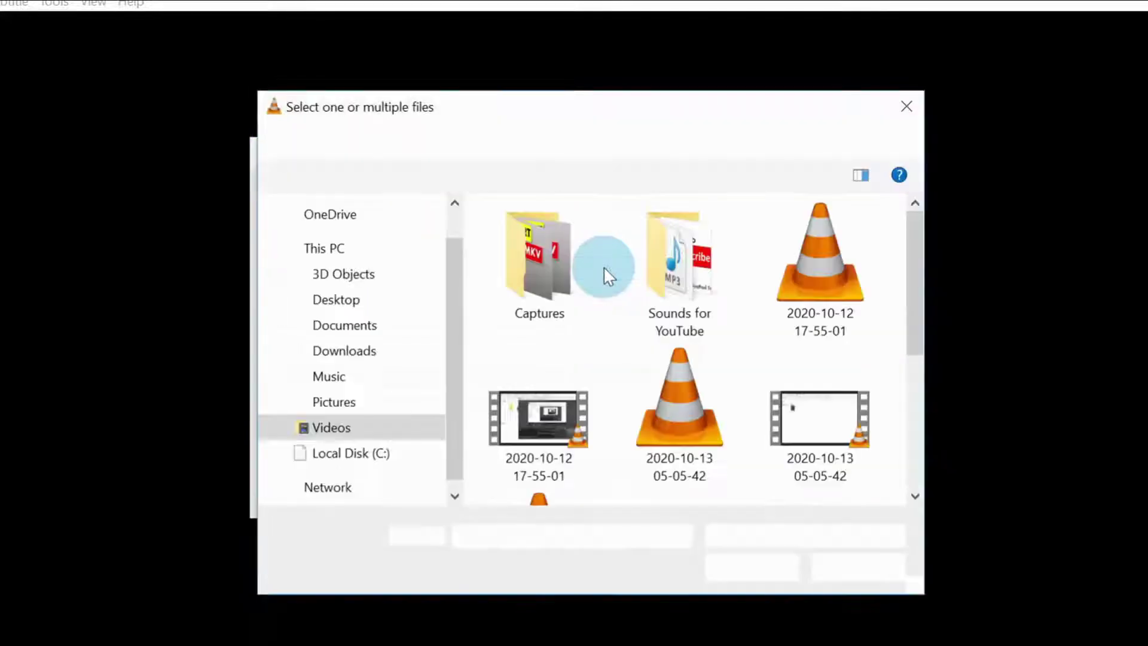
{"action": "left_click_drag", "start_coordinate": [460, 369], "coordinate": [460, 399]}
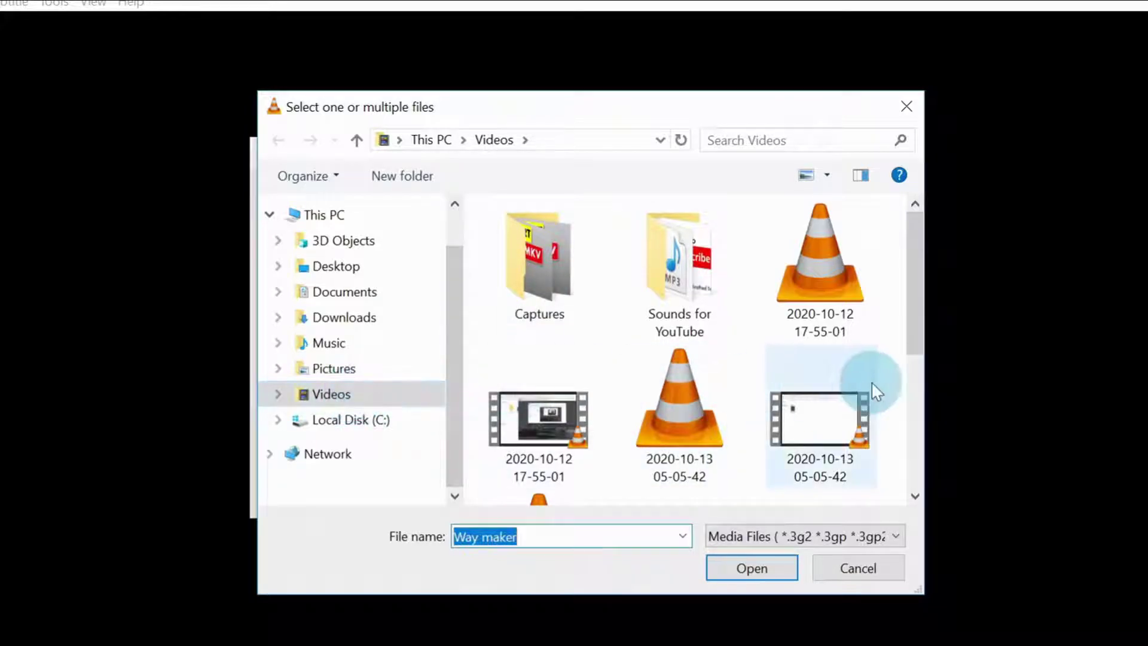
{"action": "left_click_drag", "start_coordinate": [904, 340], "coordinate": [905, 501]}
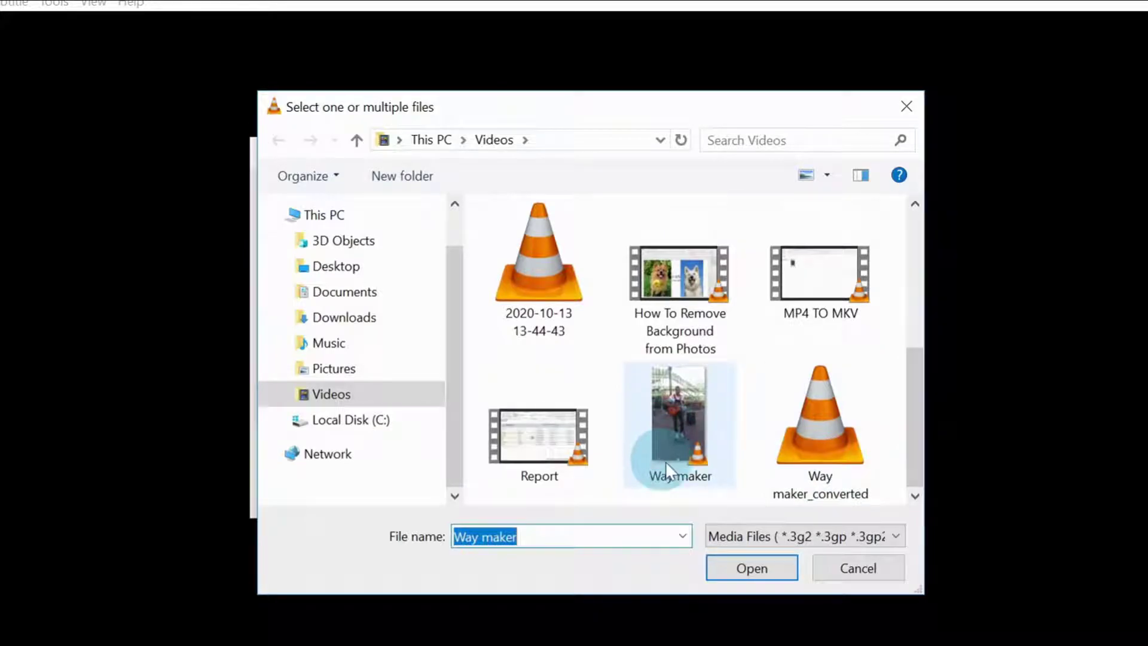
{"action": "left_click", "coordinate": [683, 413]}
{"action": "left_click", "coordinate": [754, 571]}
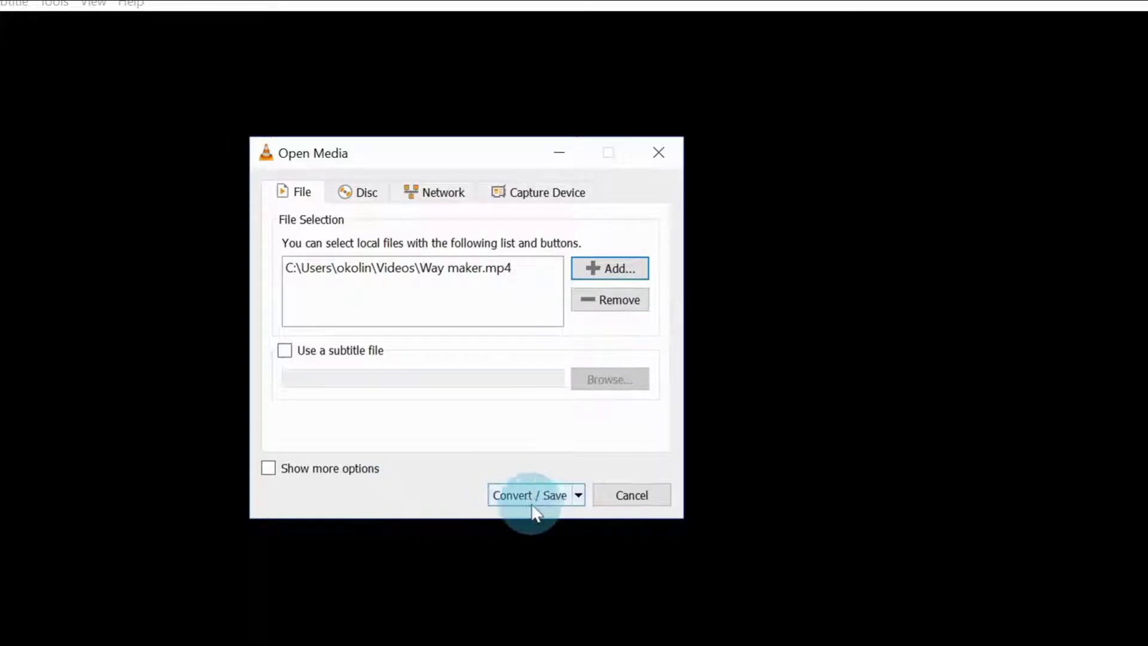
- Proceed to the conversion settings for the added file and choose the Audio - MP3 profile
{"action": "left_click", "coordinate": [579, 496]}
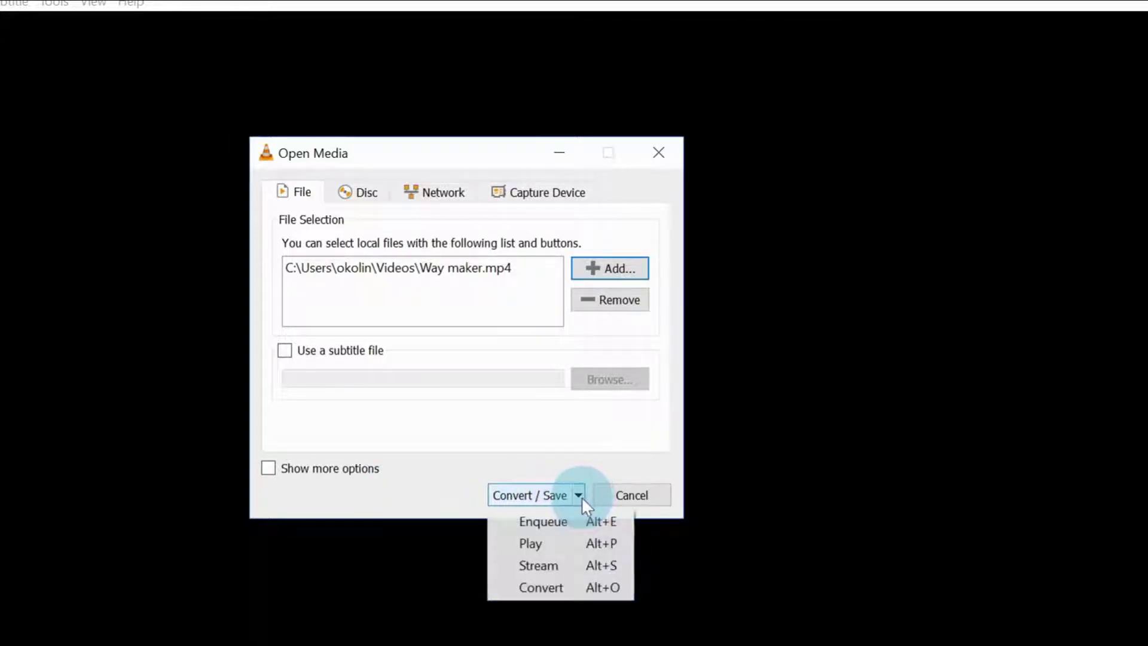
{"action": "left_click", "coordinate": [556, 588]}
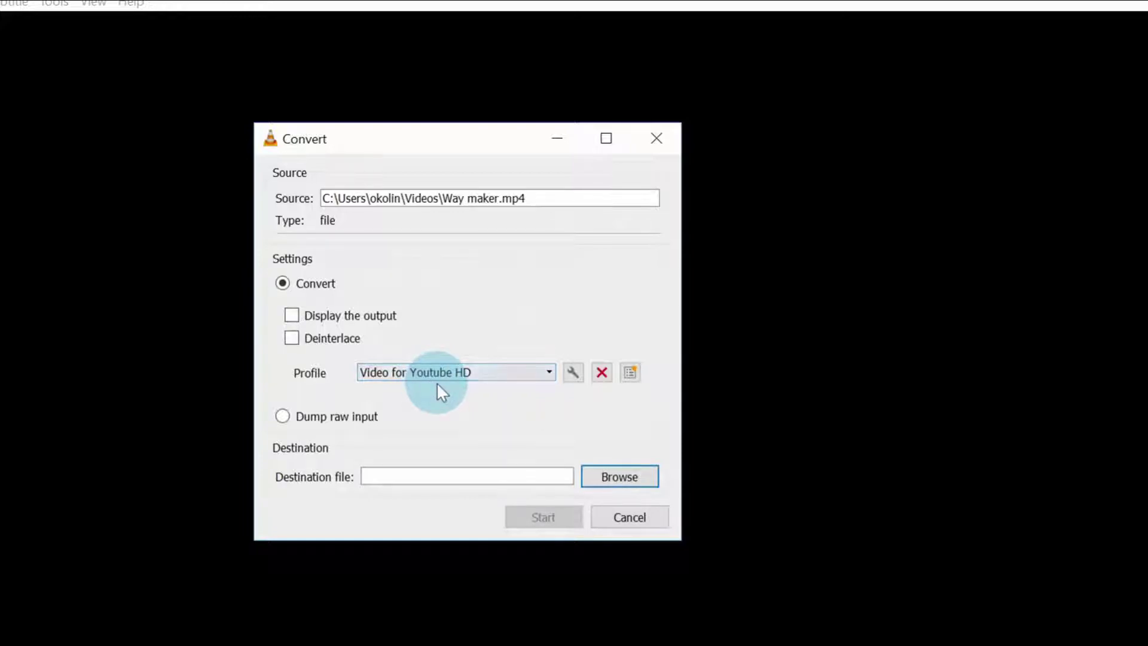
{"action": "left_click", "coordinate": [548, 373]}
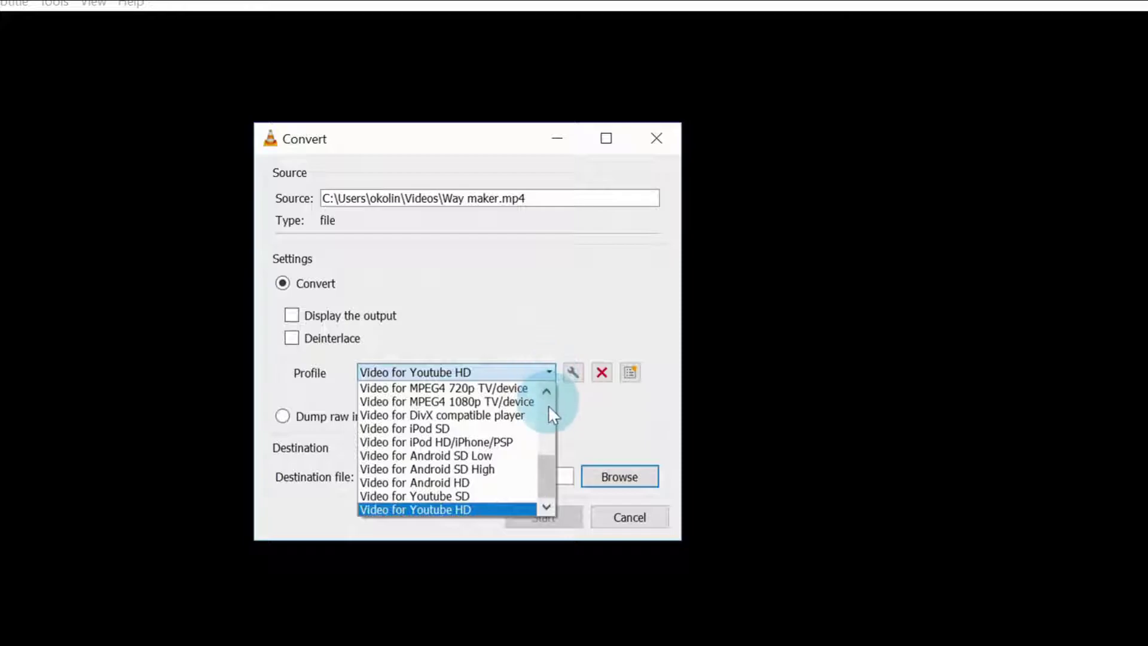
{"action": "left_click_drag", "start_coordinate": [544, 456], "coordinate": [548, 428]}
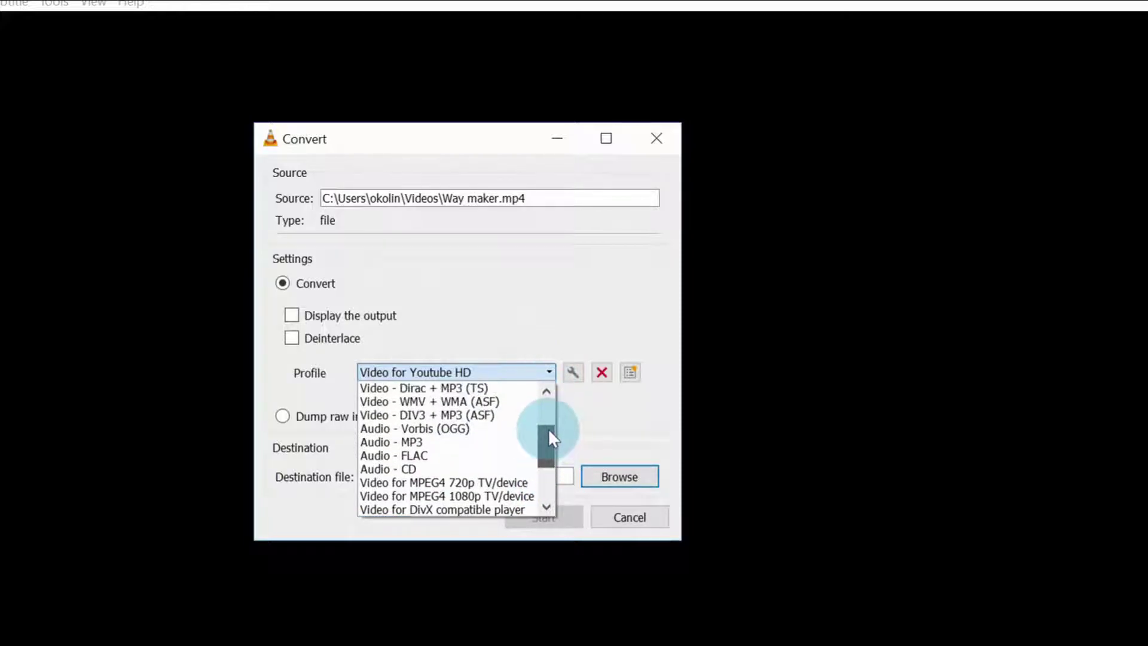
{"action": "left_click", "coordinate": [443, 441]}
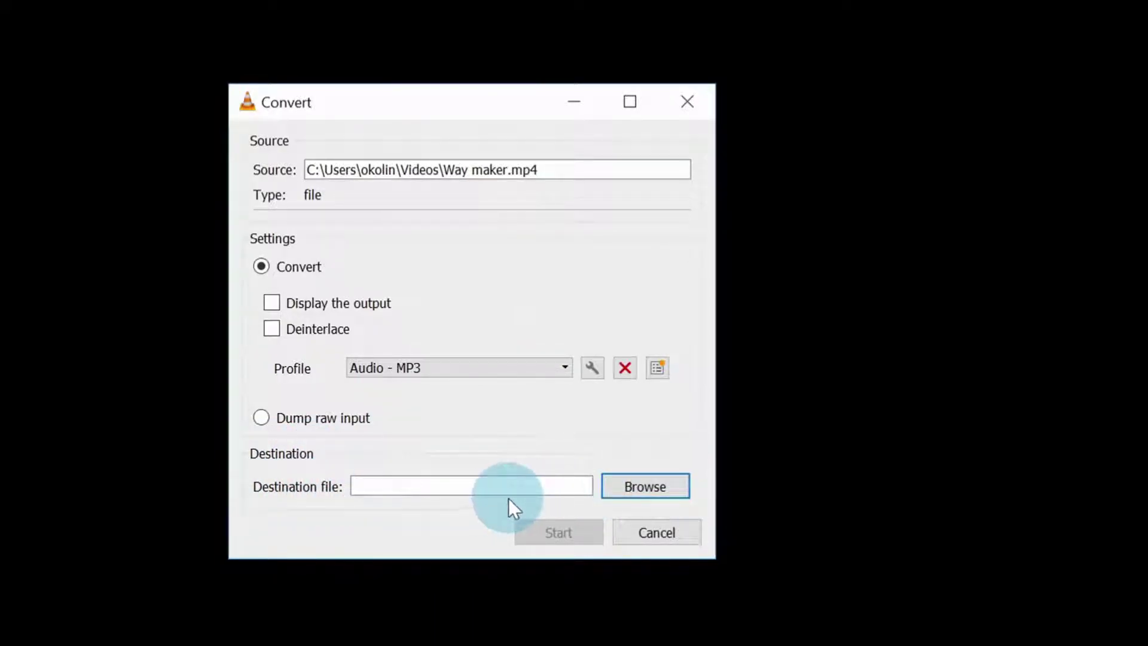
- Set the destination file to Way maker_MP3 in the Videos folder and start the conversion
{"action": "left_click", "coordinate": [652, 485]}
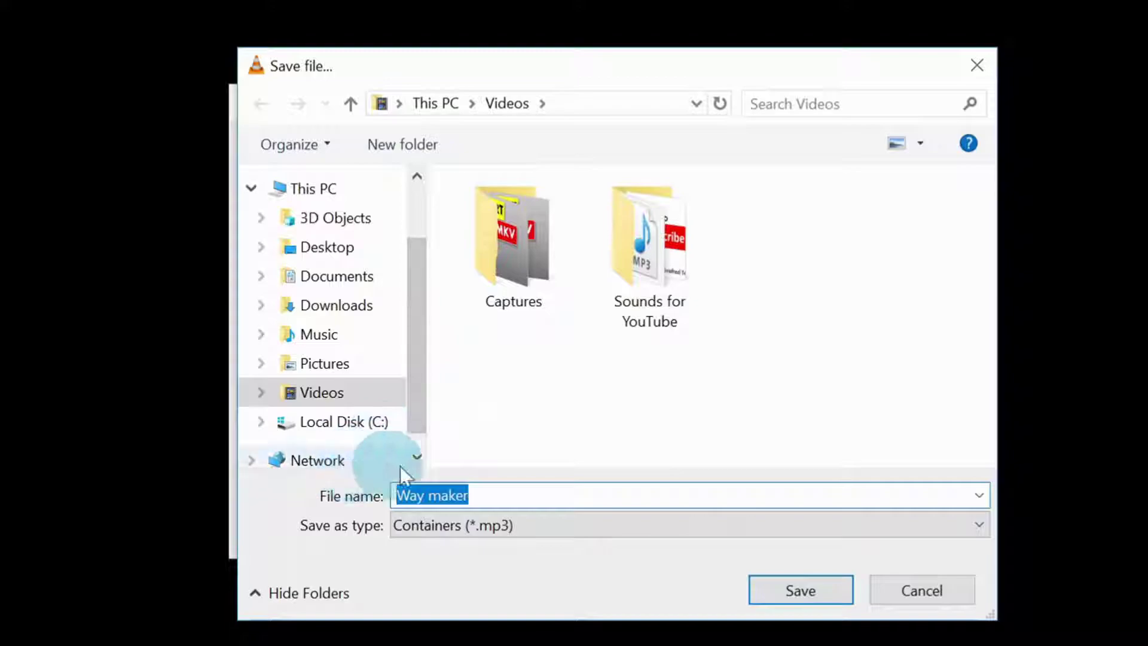
{"action": "left_click", "coordinate": [473, 495]}
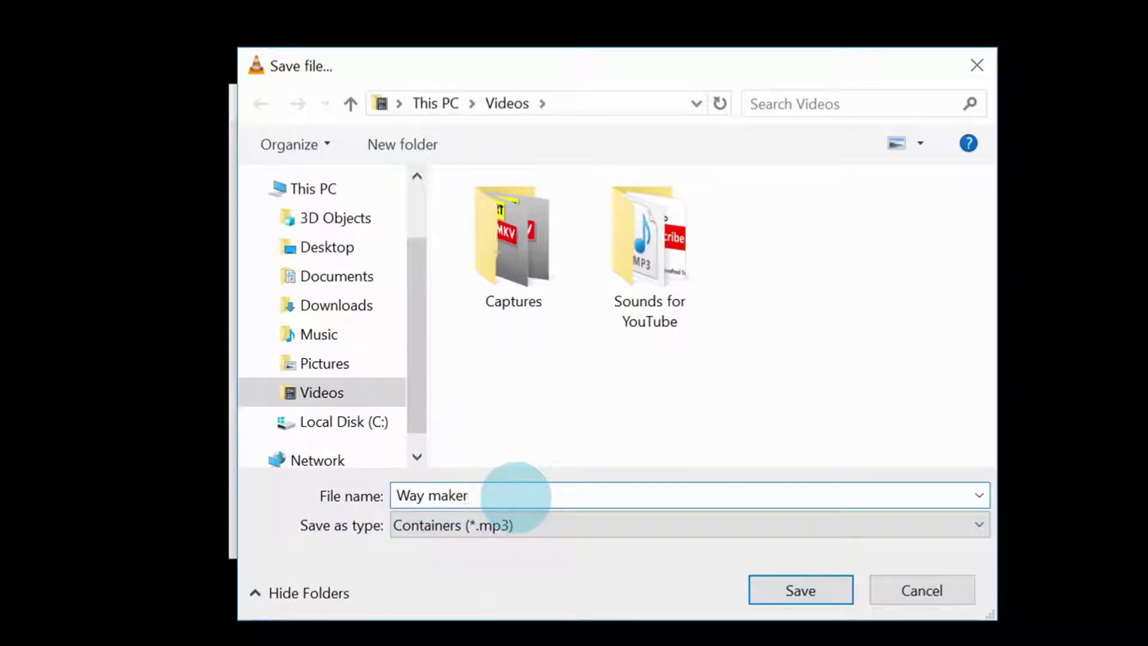
{"action": "type", "text": "_"}
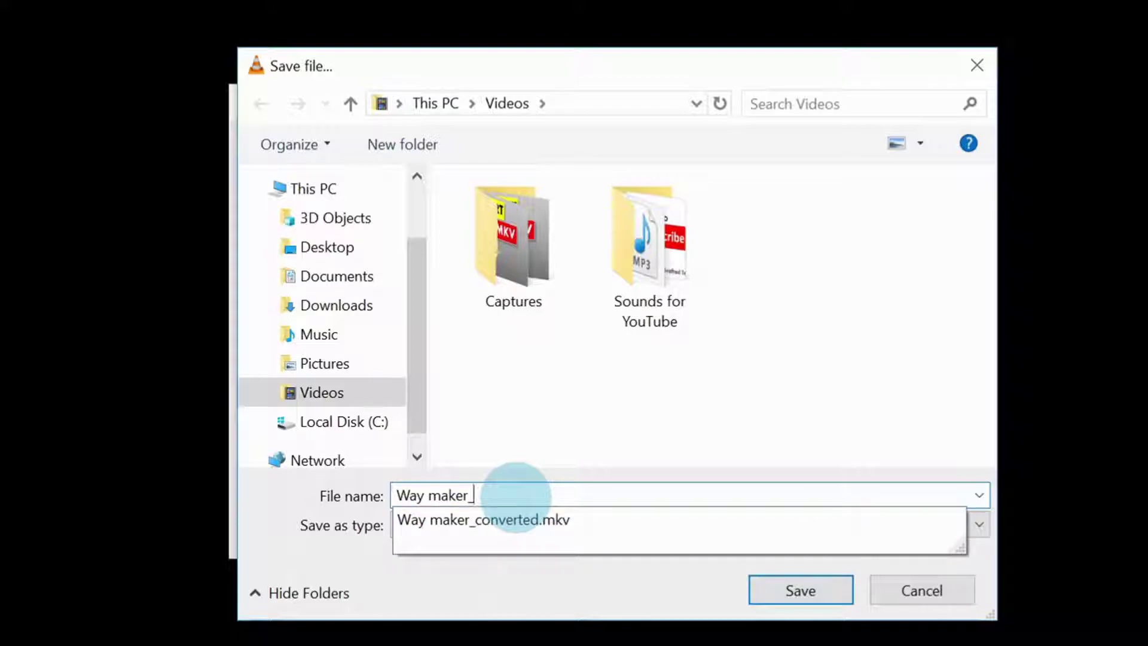
{"action": "type", "text": "MPS"}
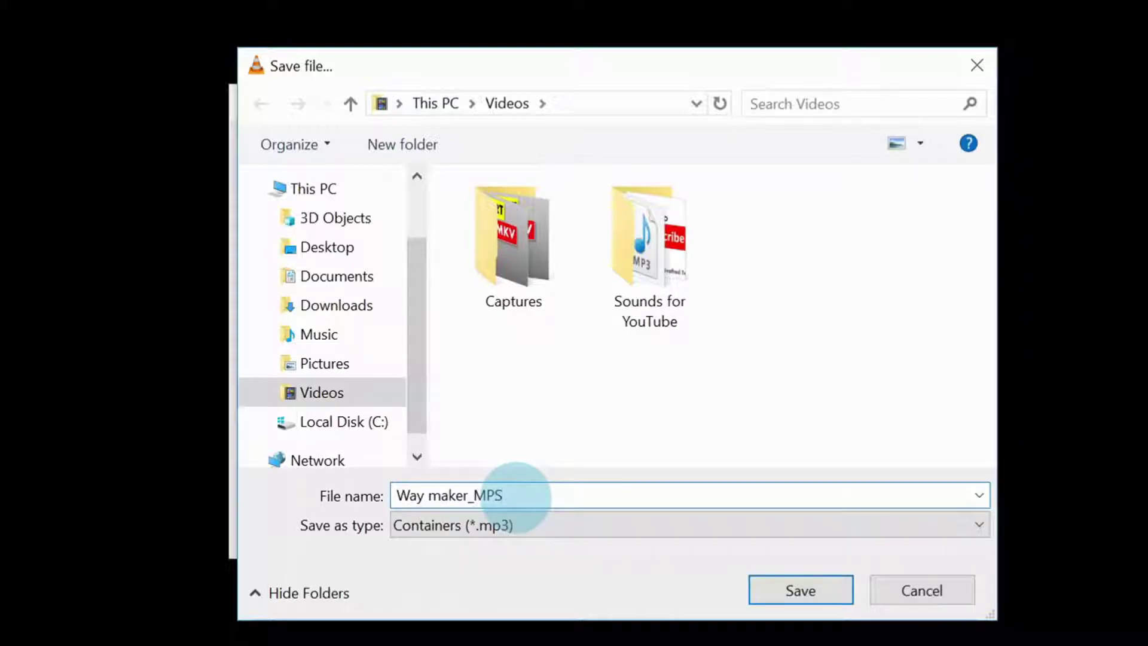
{"action": "key", "text": "BackSpace"}
{"action": "type", "text": "4"}
{"action": "key", "text": "BackSpace"}
{"action": "type", "text": "3"}
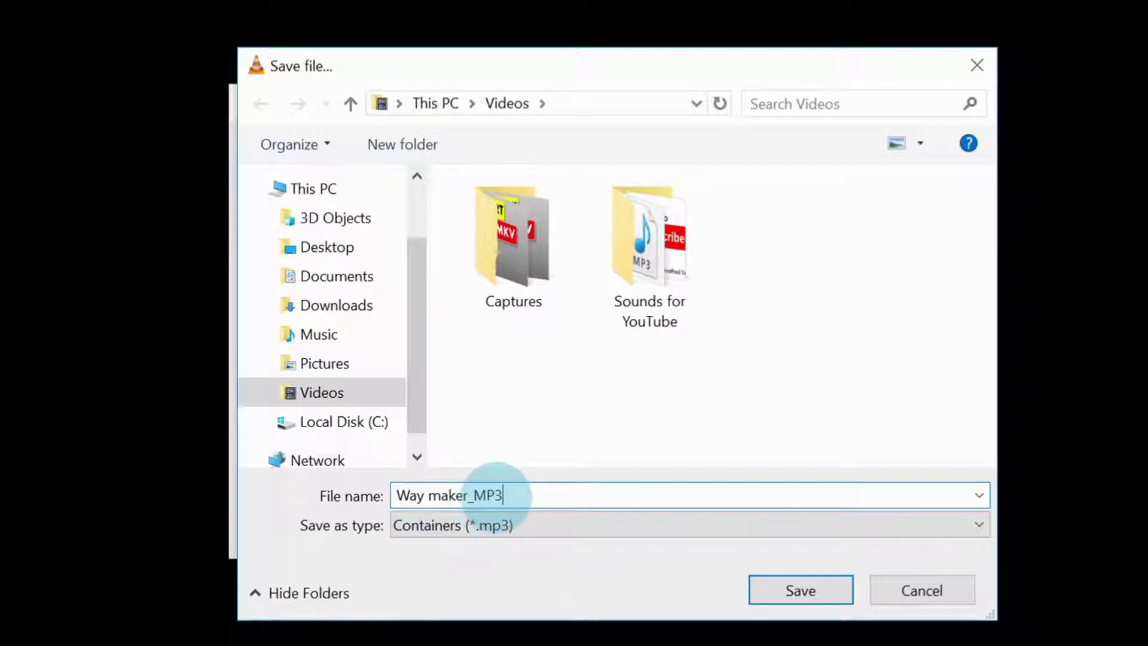
{"action": "left_click", "coordinate": [795, 592]}
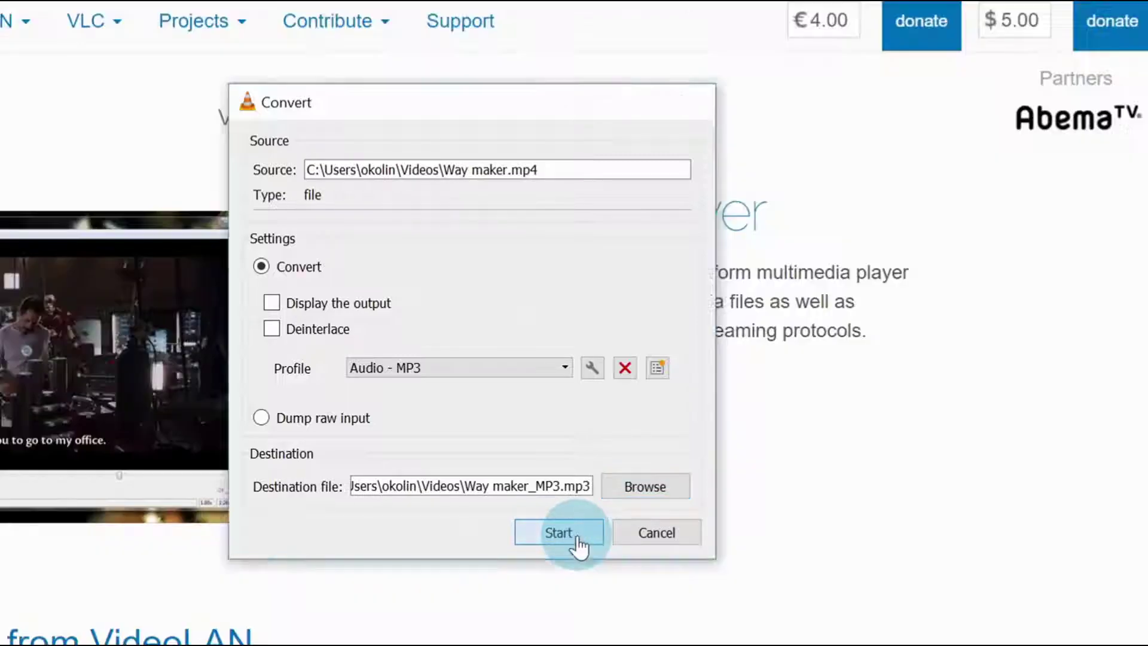
{"action": "left_click", "coordinate": [577, 535]}
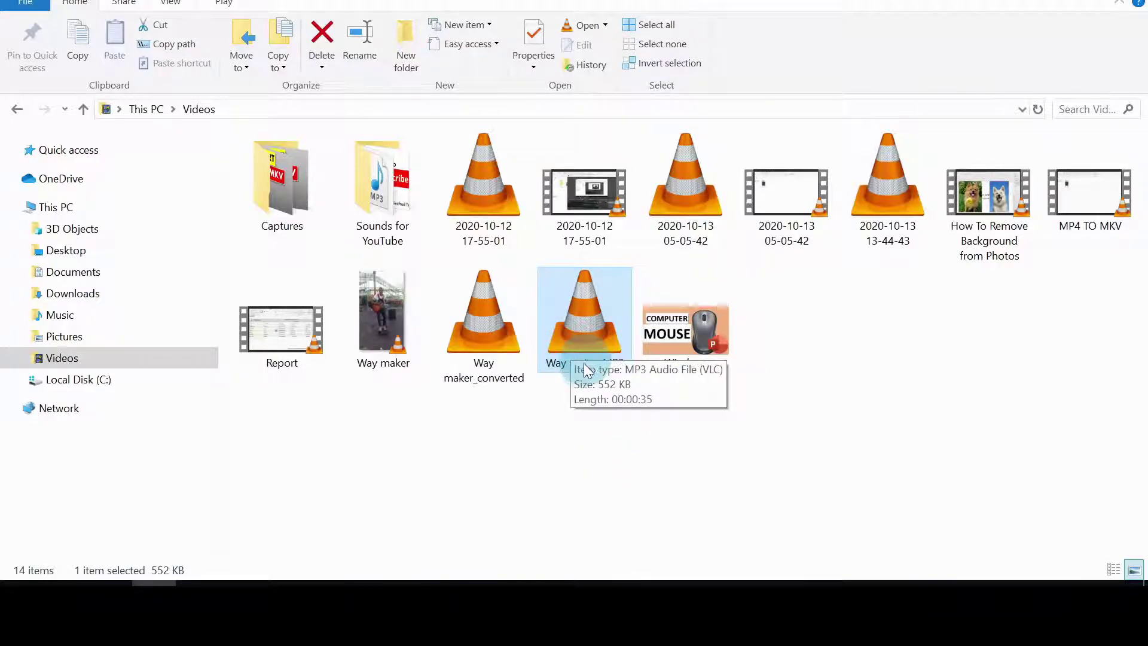
- Check the file type in the properties of Way maker_MP3 in the Videos folder, then close the properties
{"action": "left_click", "coordinate": [597, 477]}
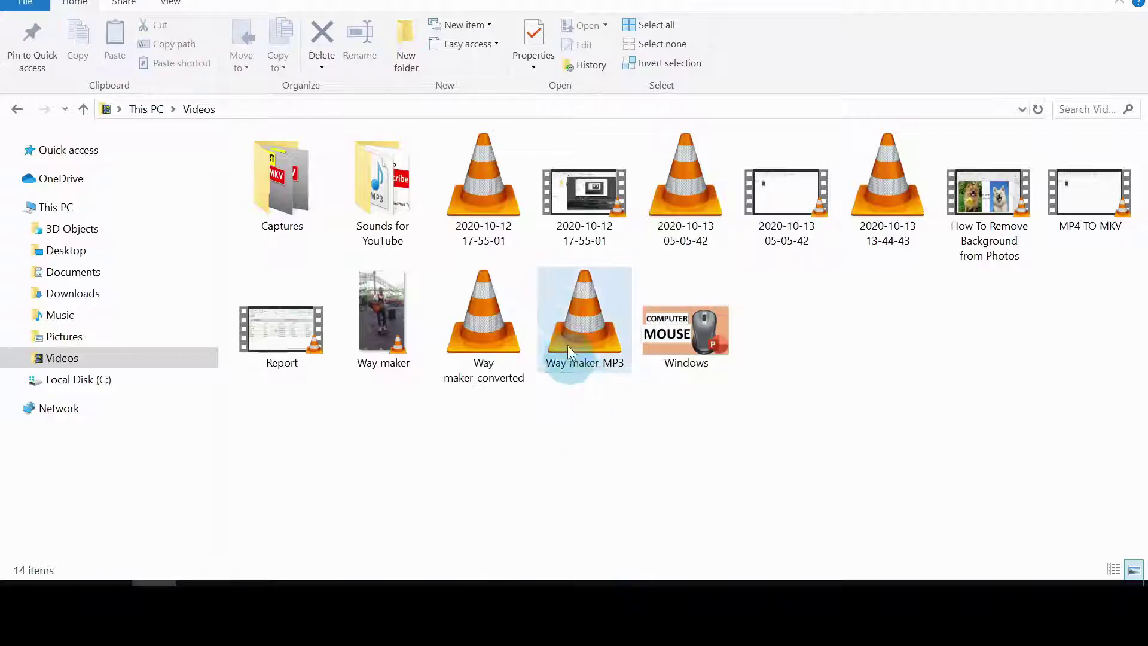
{"action": "mouse_move", "coordinate": [562, 313]}
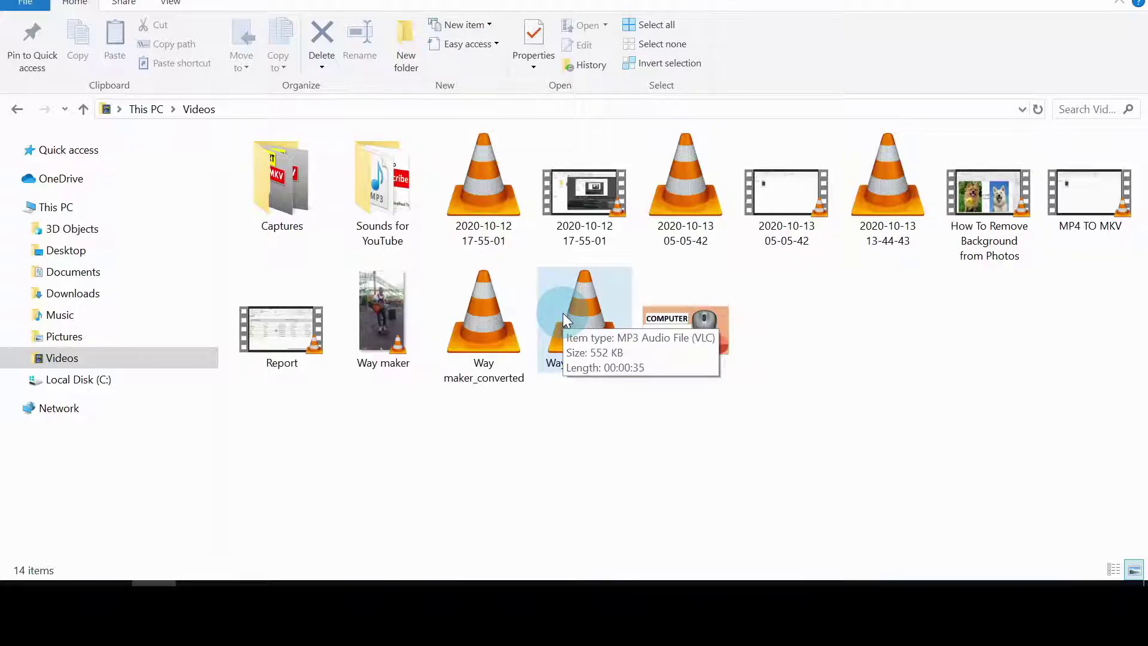
{"action": "right_click", "coordinate": [567, 297]}
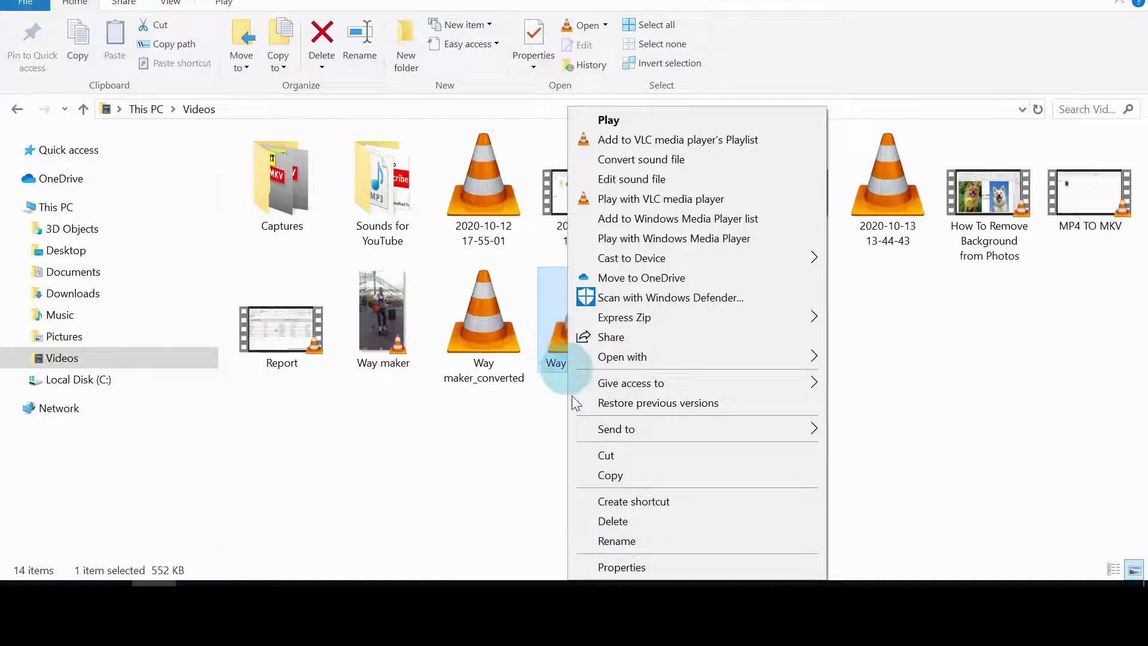
{"action": "left_click", "coordinate": [609, 568]}
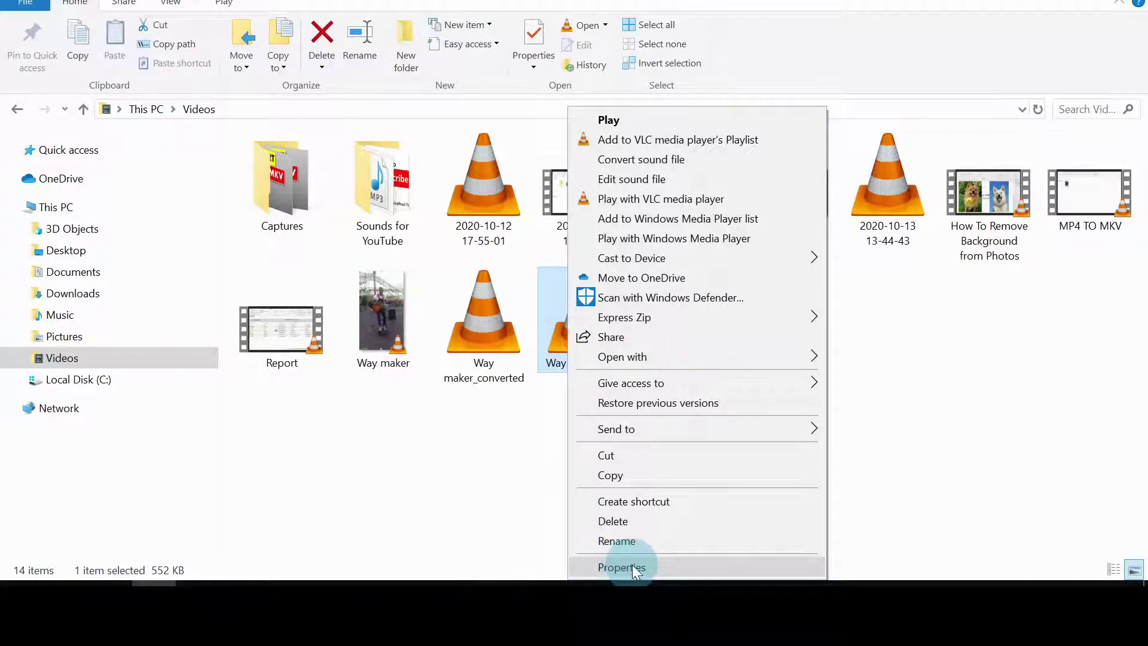
{"action": "left_click", "coordinate": [632, 564]}
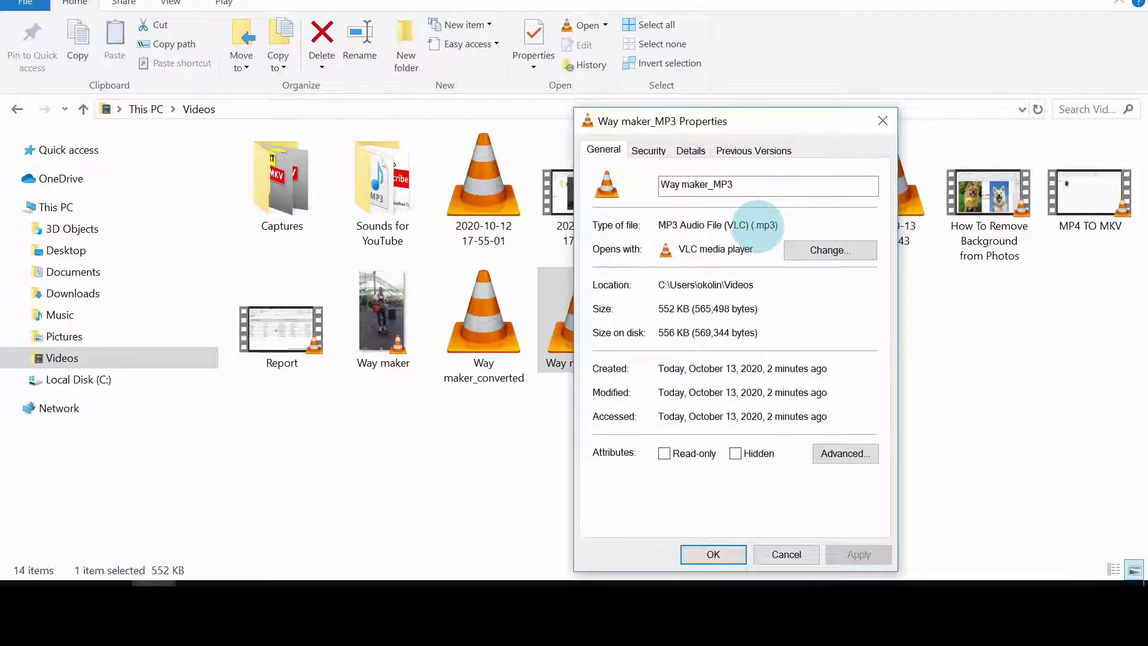
{"action": "left_click", "coordinate": [709, 556]}
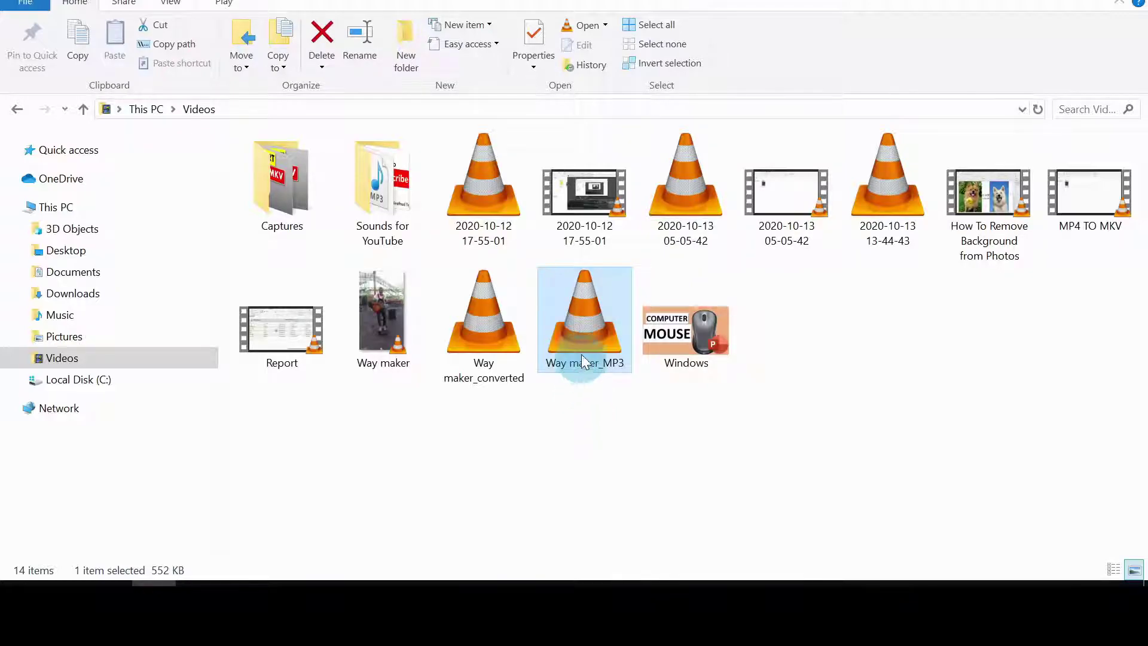
- Play Way maker_MP3 to check its audio, pause it, and leave the player window
{"action": "mouse_move", "coordinate": [586, 323]}
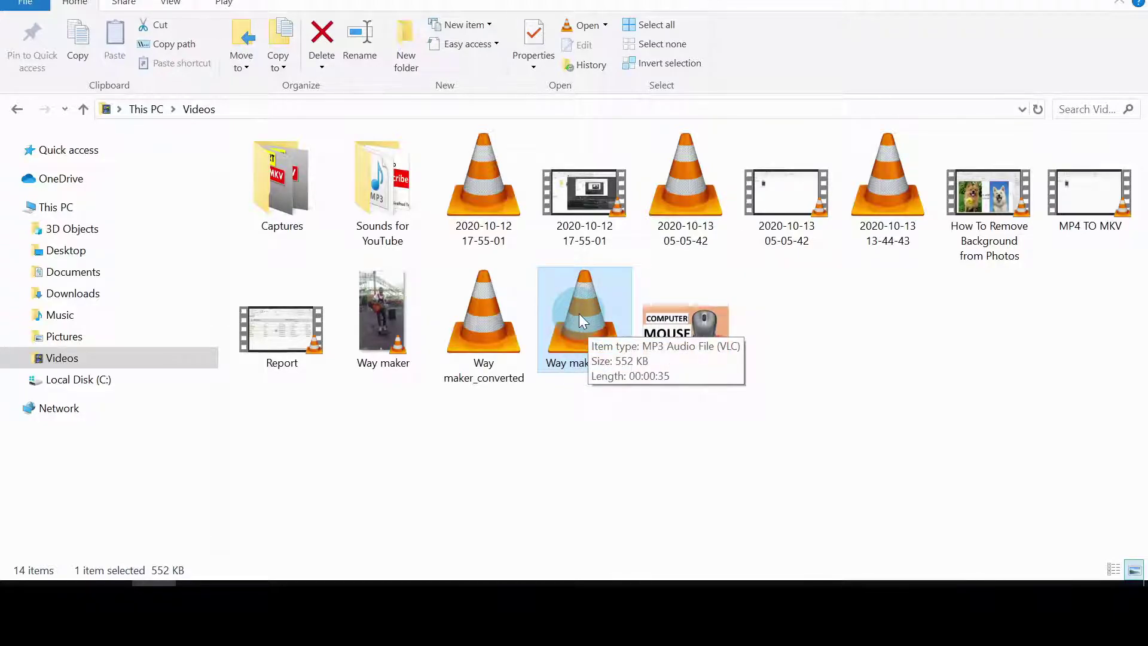
{"action": "double_click", "coordinate": [577, 317]}
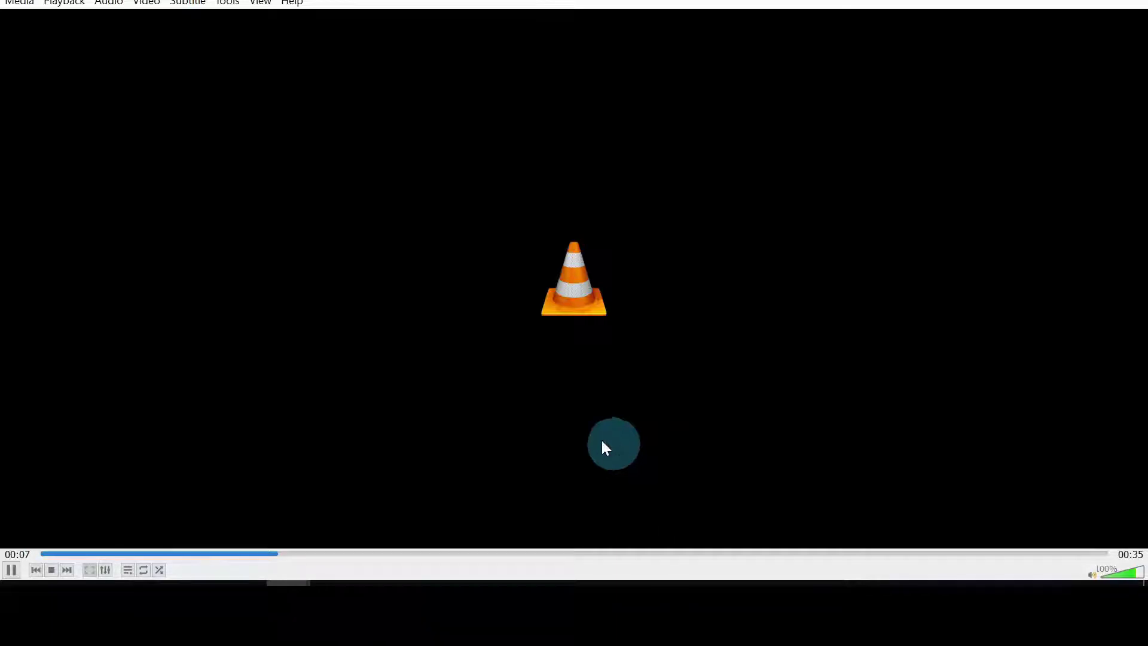
{"action": "left_click", "coordinate": [11, 570]}
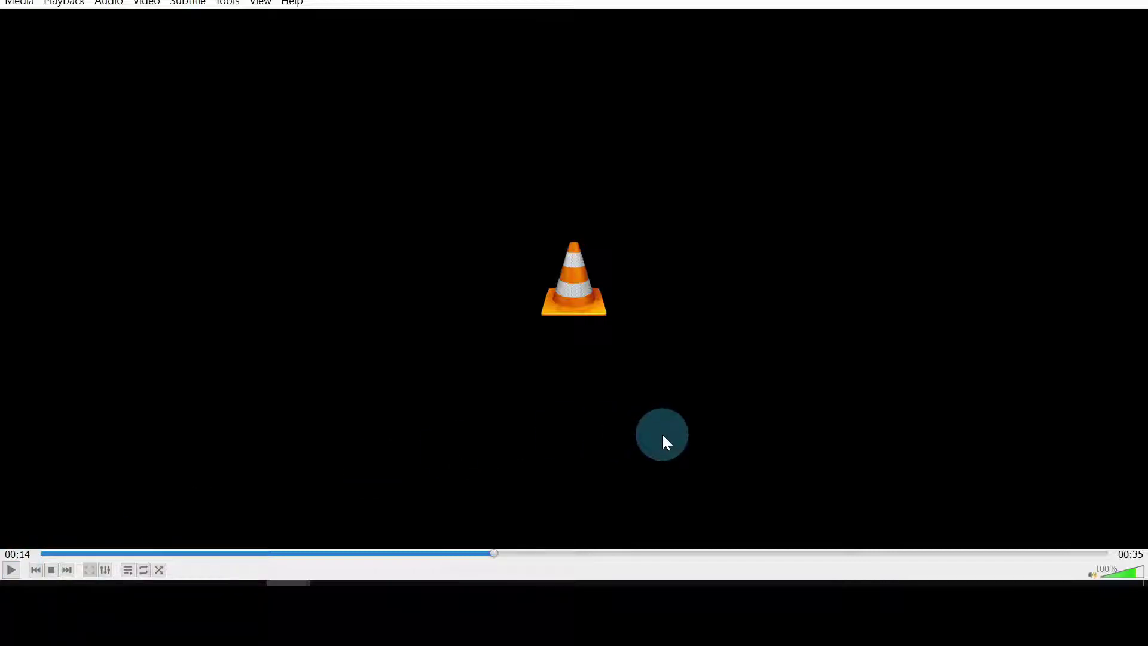
{"action": "left_click", "coordinate": [1044, 5]}
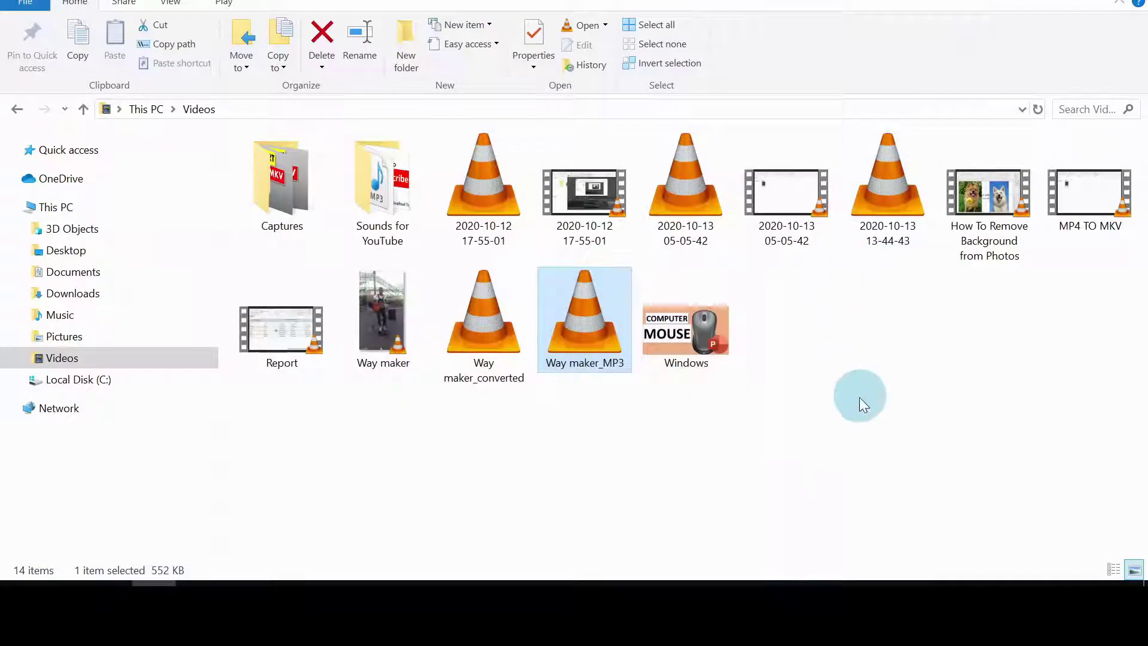